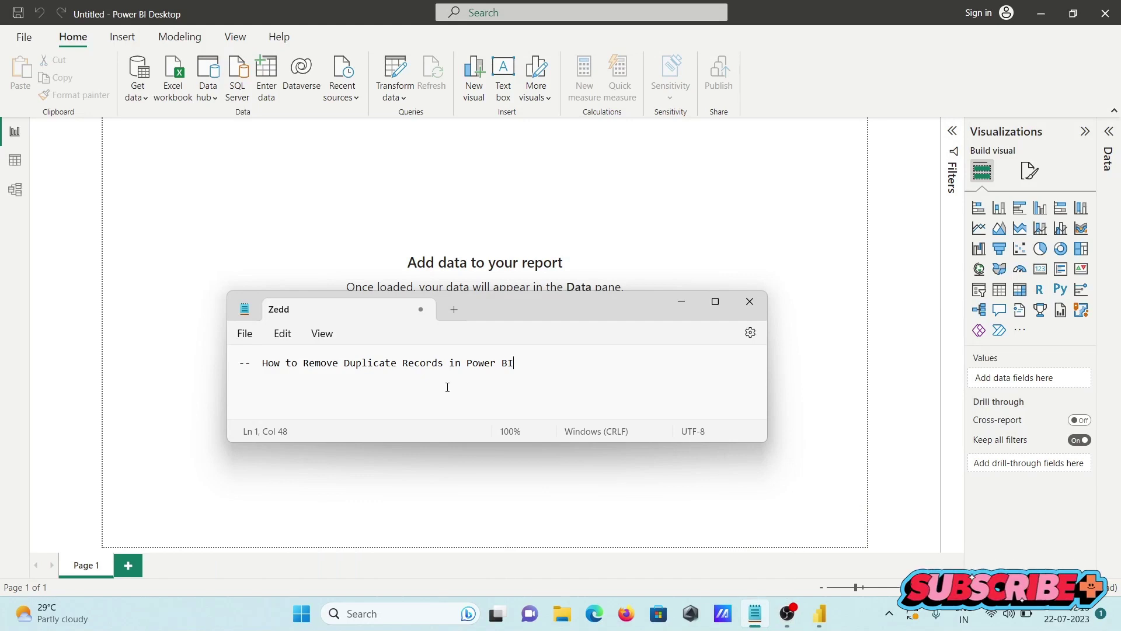
- Minimize the Zedd tutorial note to reveal the empty Power BI Desktop report
left_click(690, 301)
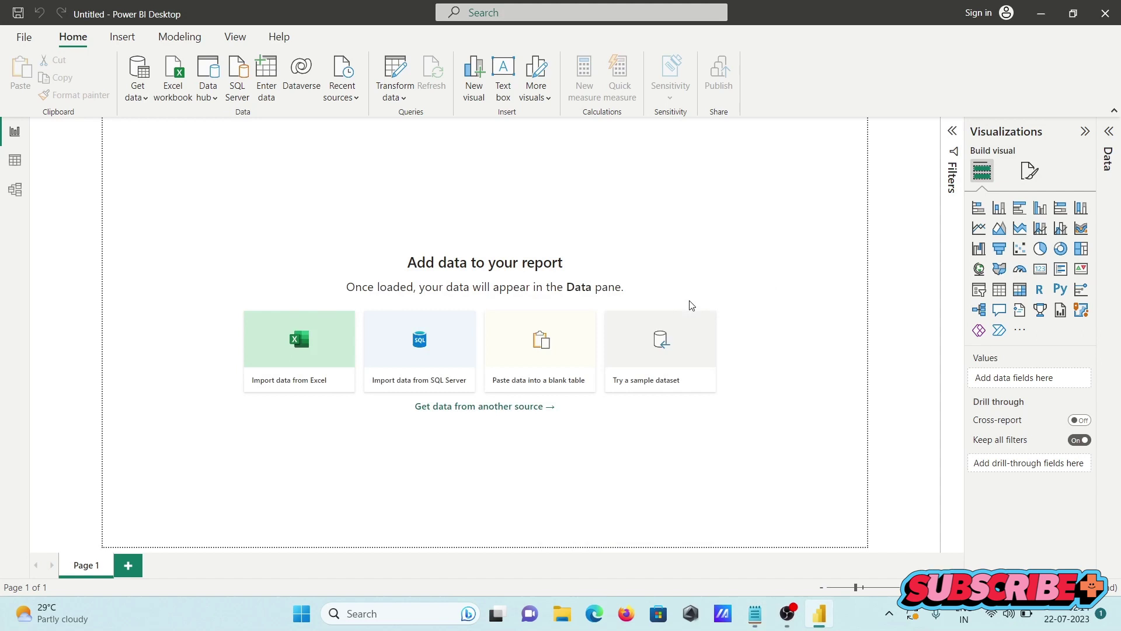
- Import File1.csv from the Desktop File folder through the Text/CSV connector and load it
left_click(490, 409)
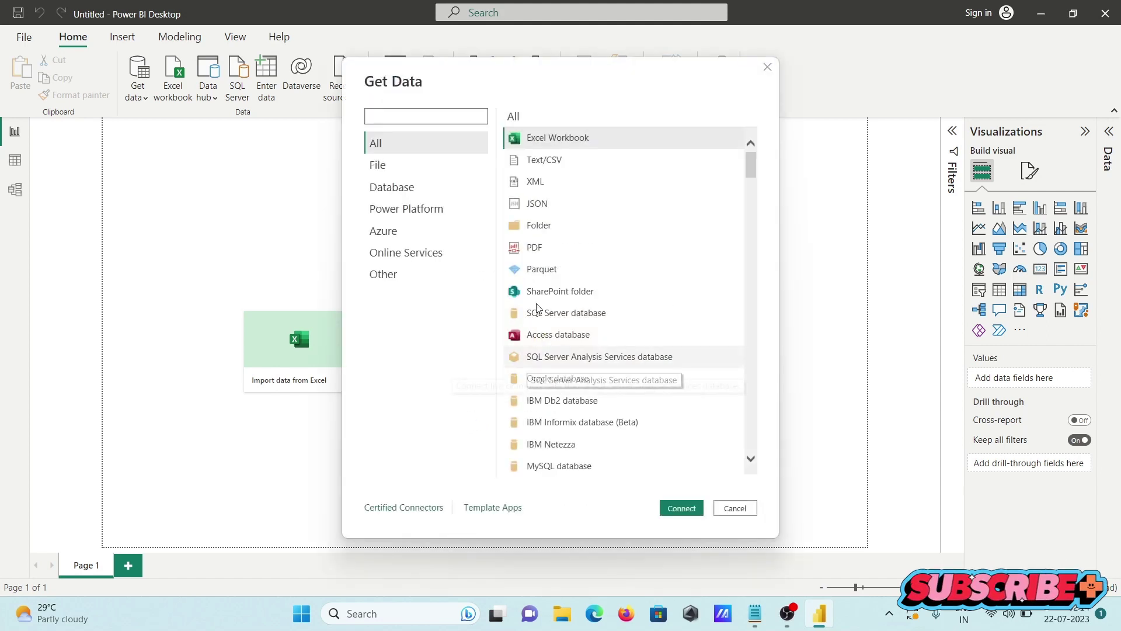
left_click(535, 162)
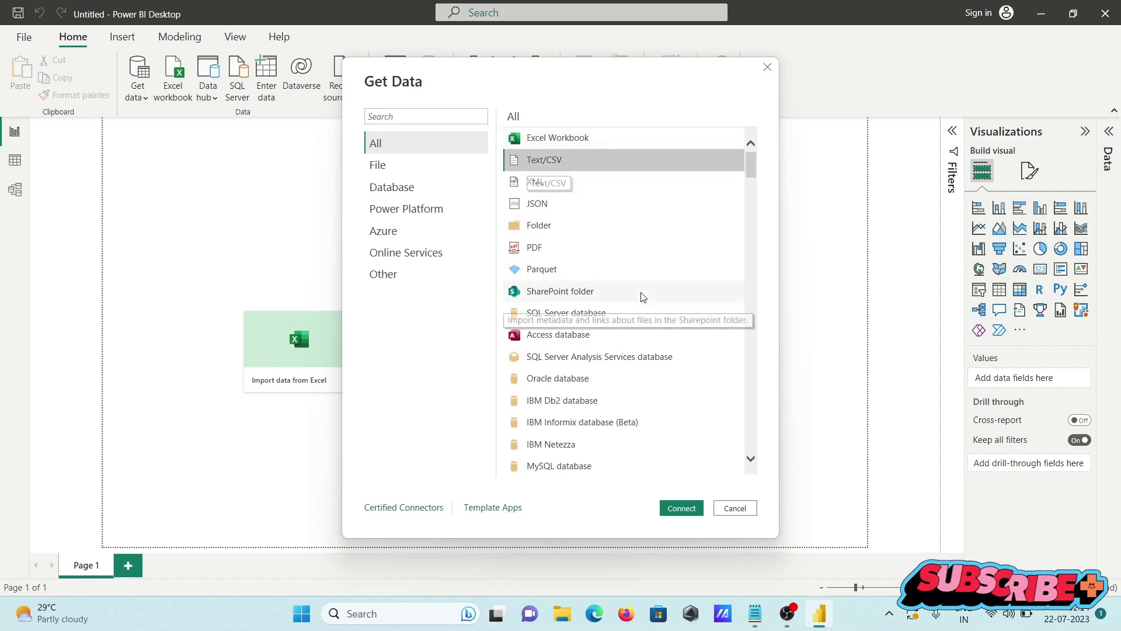
left_click(679, 511)
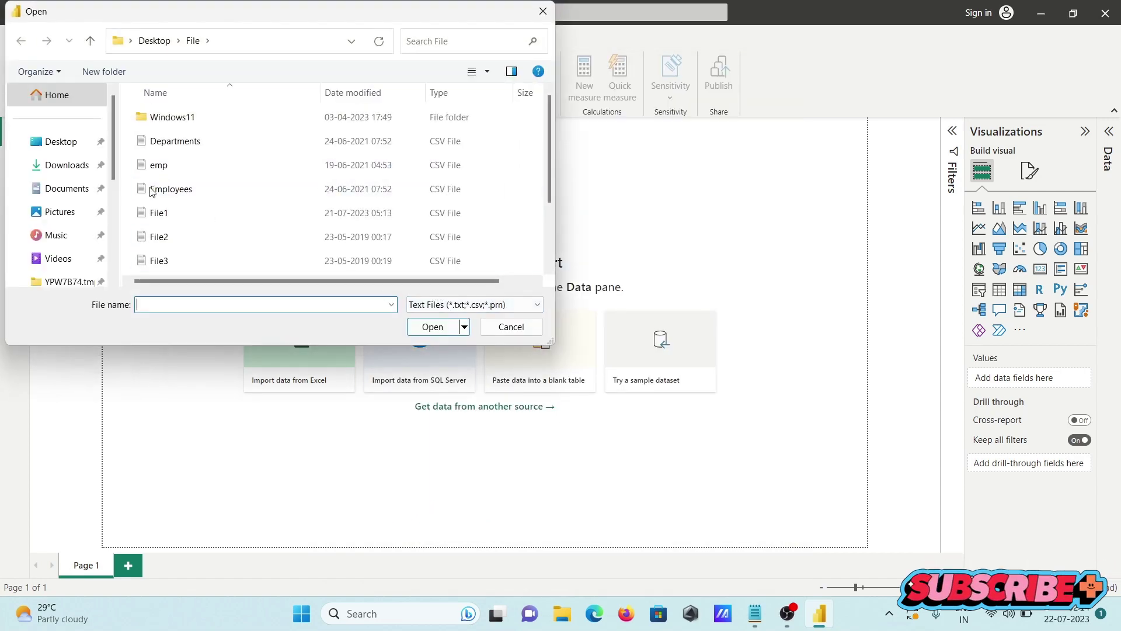
left_click(144, 219)
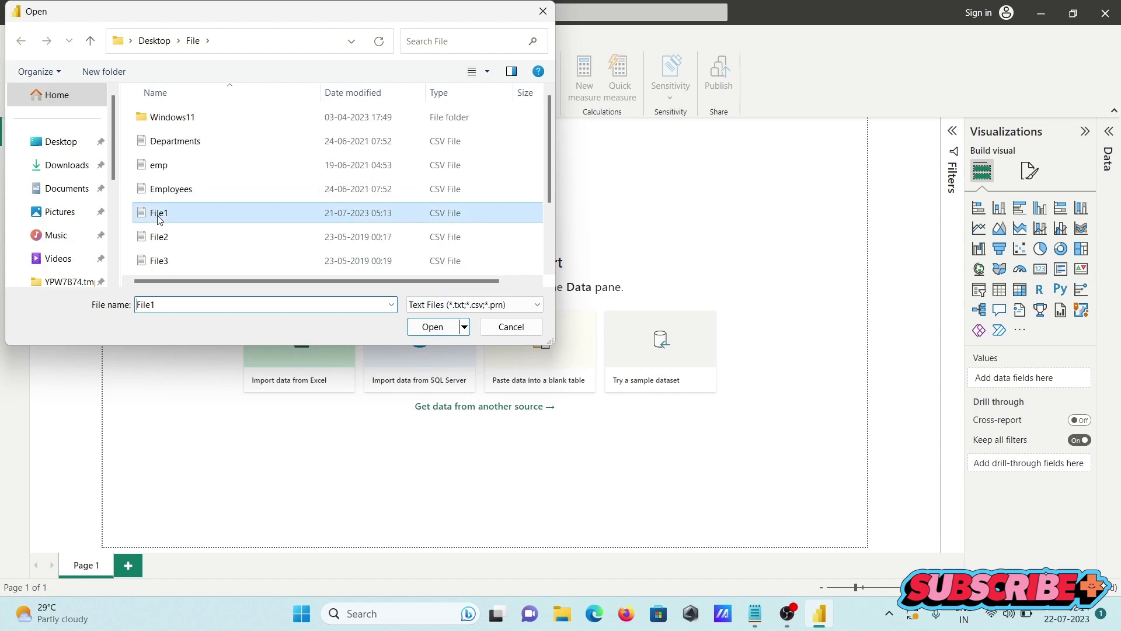
left_click(424, 330)
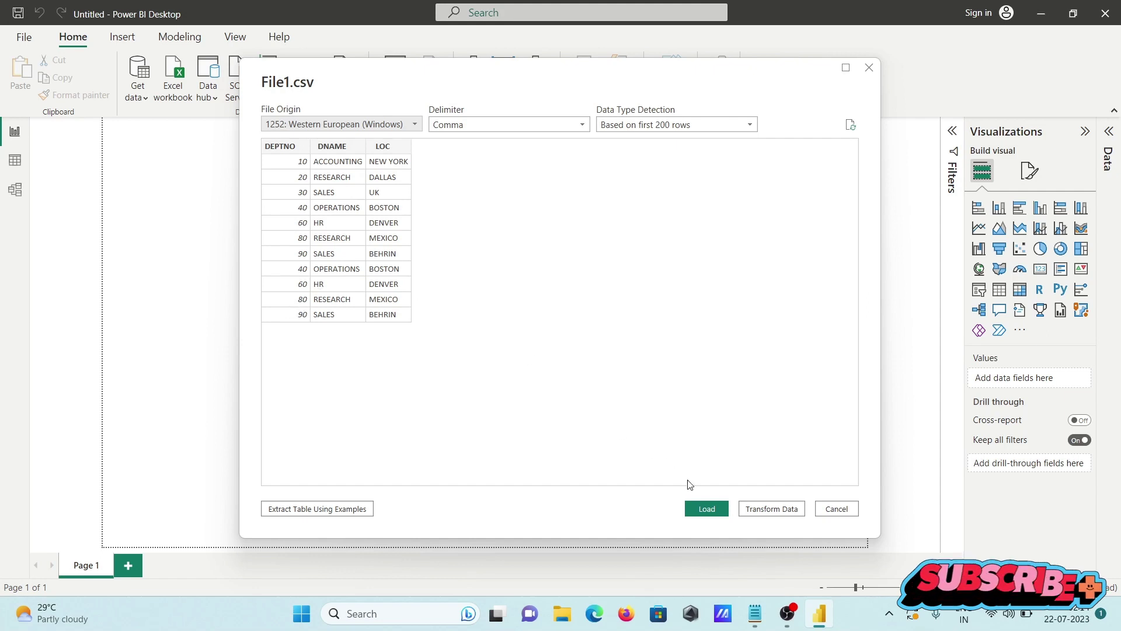
left_click(707, 514)
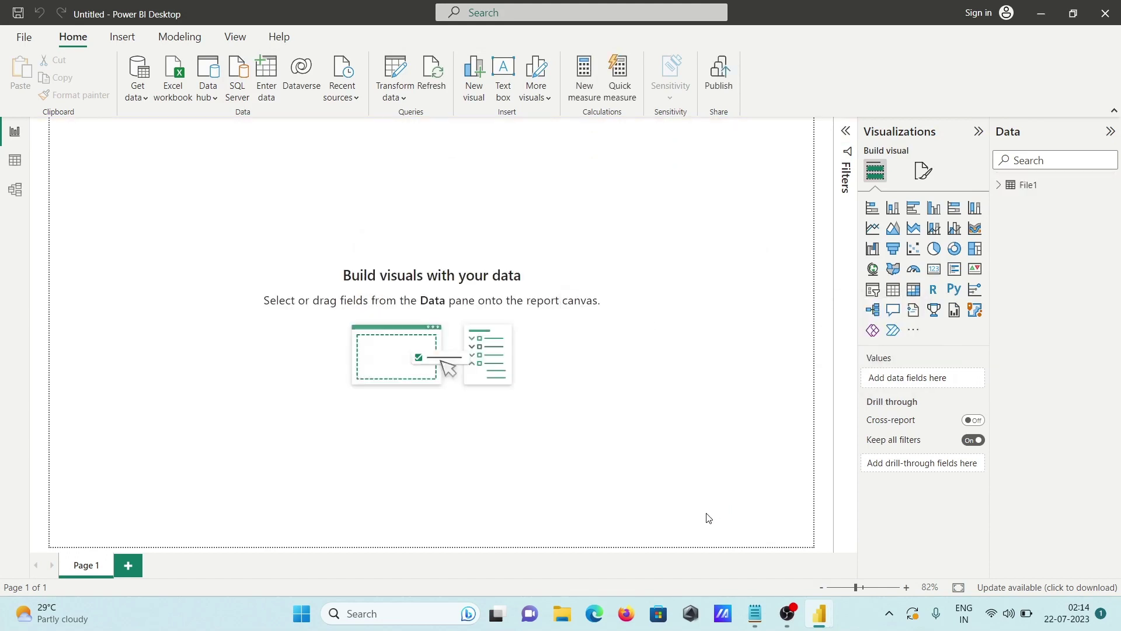
- Review File1's 11 department rows in Data view, then open the File1 table card's menu in Model view
left_click(16, 161)
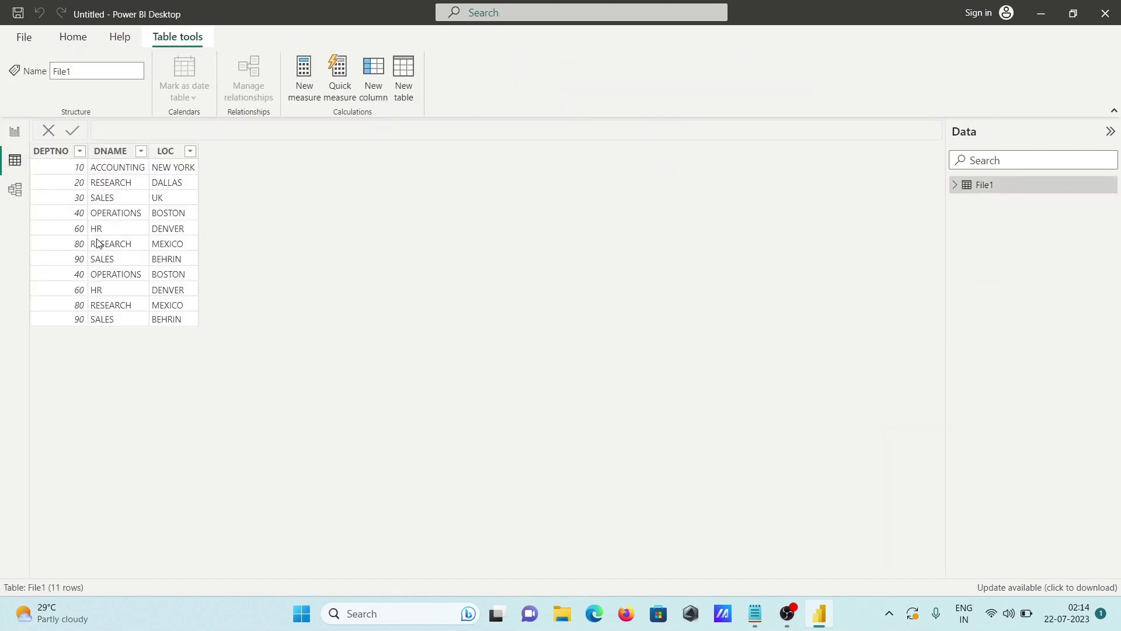
left_click(14, 189)
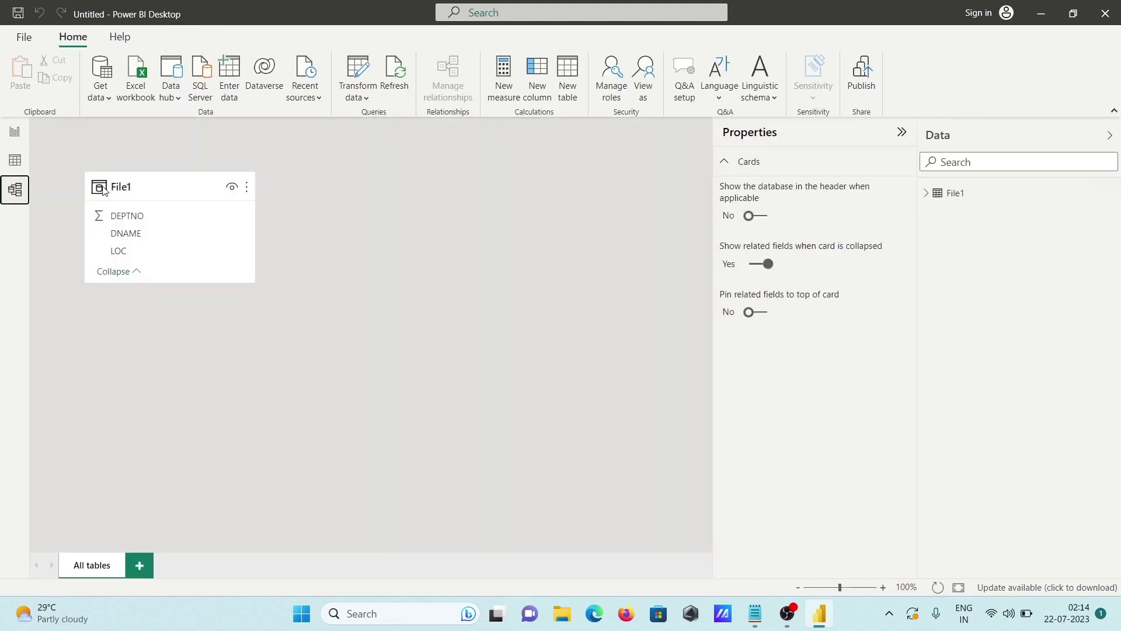
right_click(155, 192)
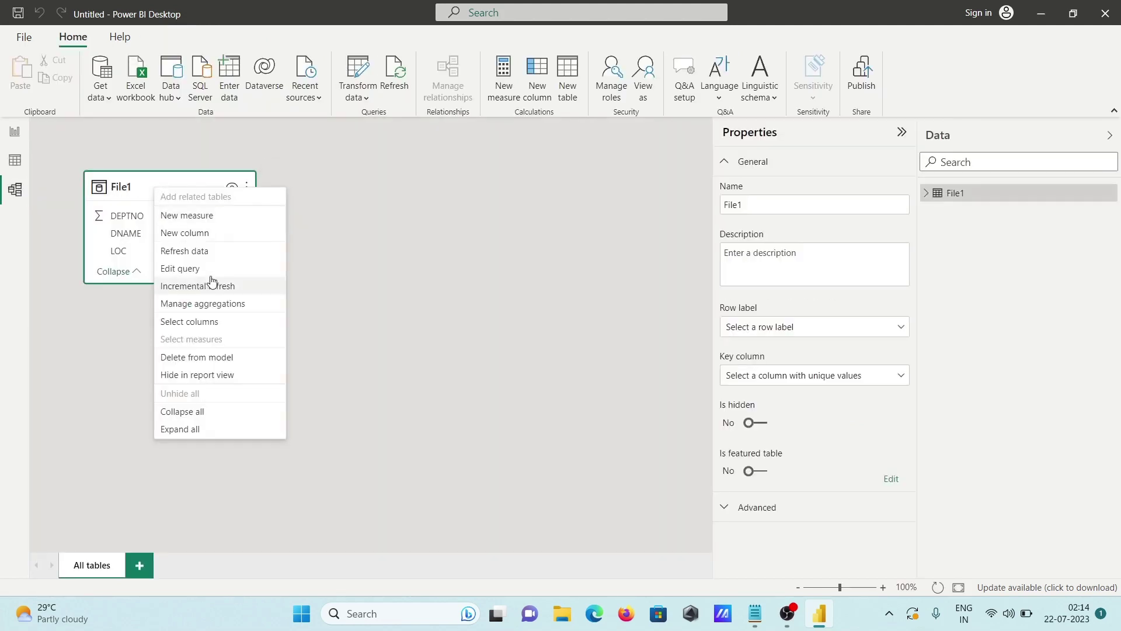
- Edit the File1 query and inspect its DNAME and repeated DEPTNO values such as 30 and 90
left_click(185, 270)
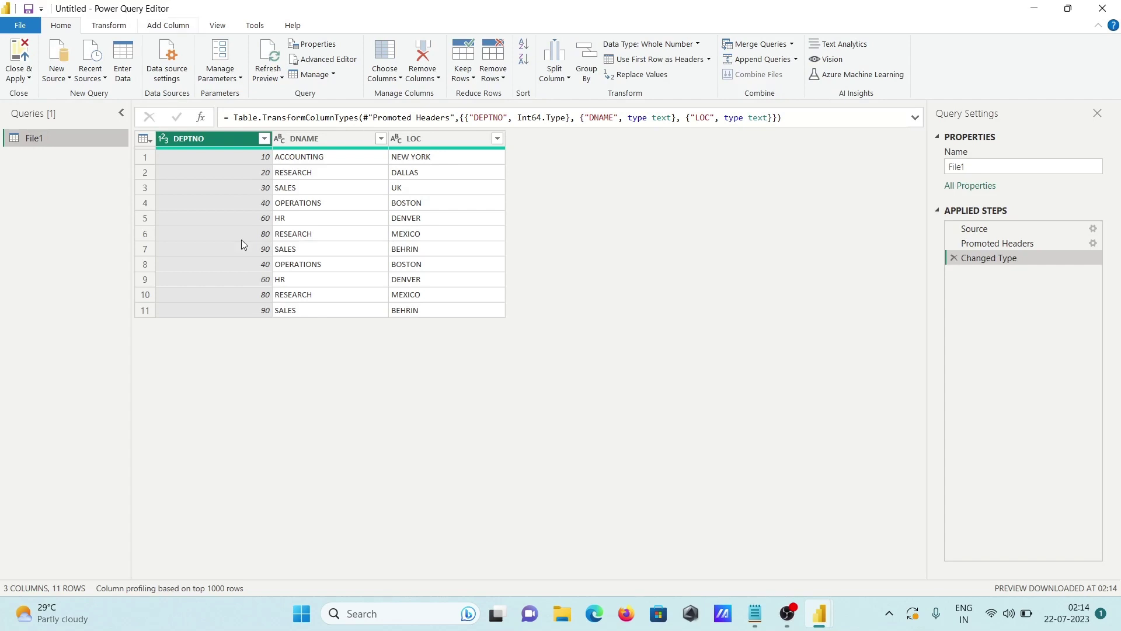
left_click(381, 229)
left_click(213, 183)
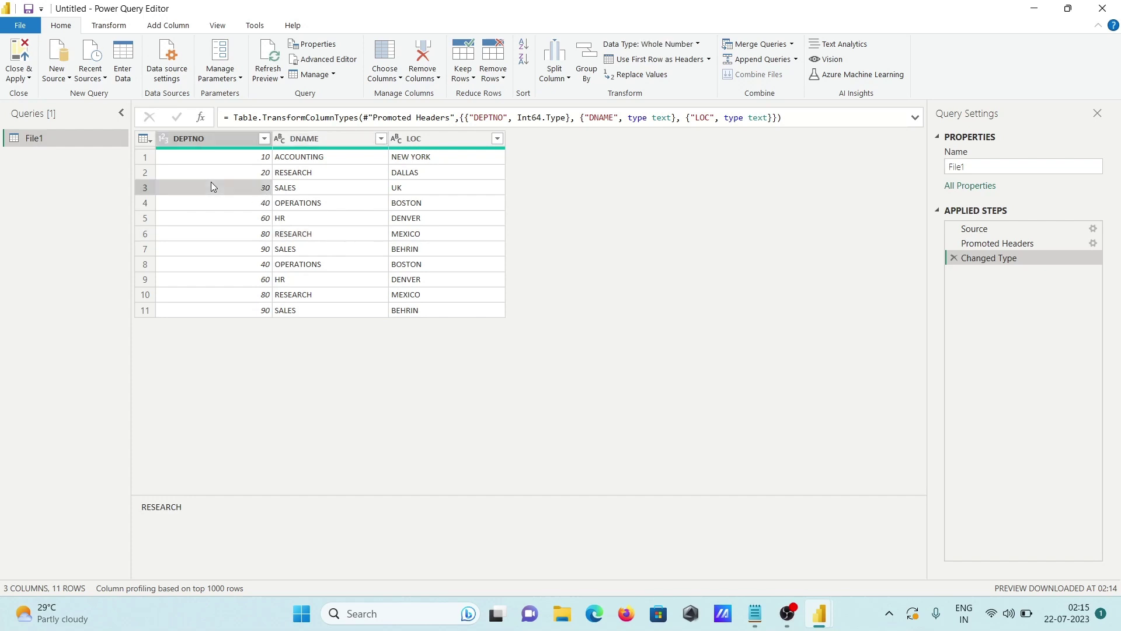
left_click(250, 256)
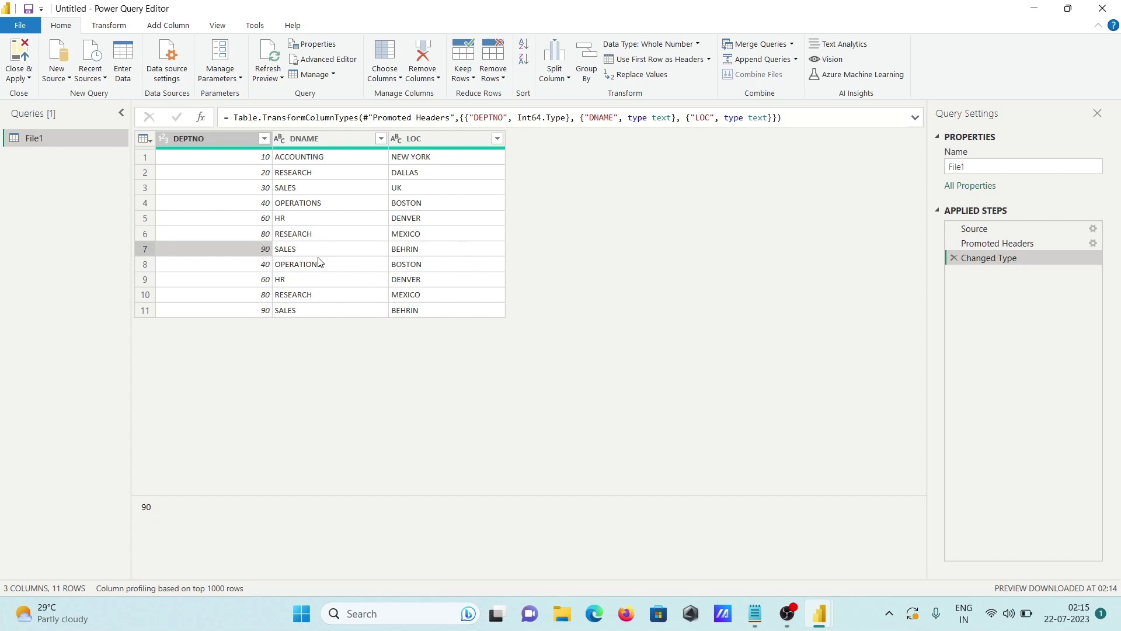
- Remove duplicate DEPTNO rows from File1, leaving 7 unique departments
left_click(504, 81)
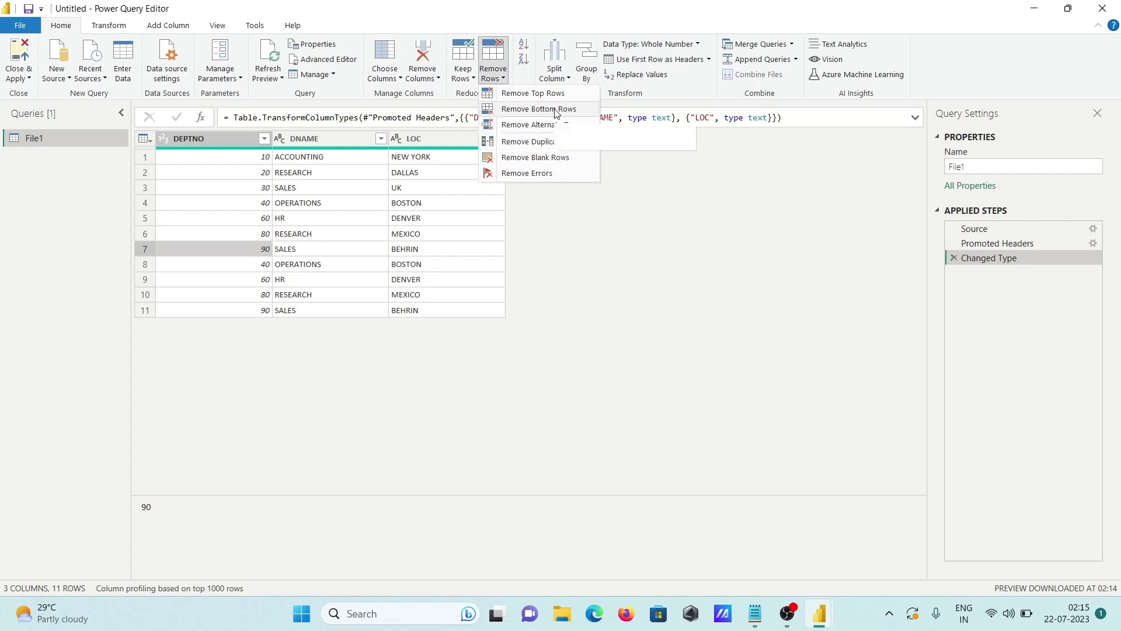
left_click(534, 146)
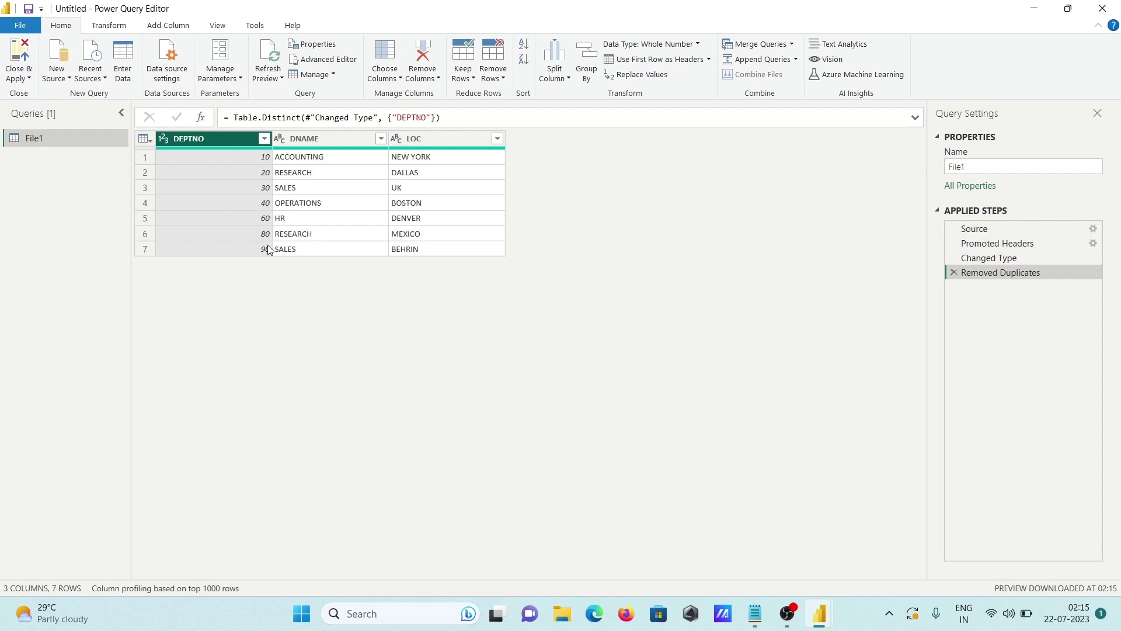
- Add Employees.csv from the Desktop File folder as a new Text/CSV query
left_click(335, 191)
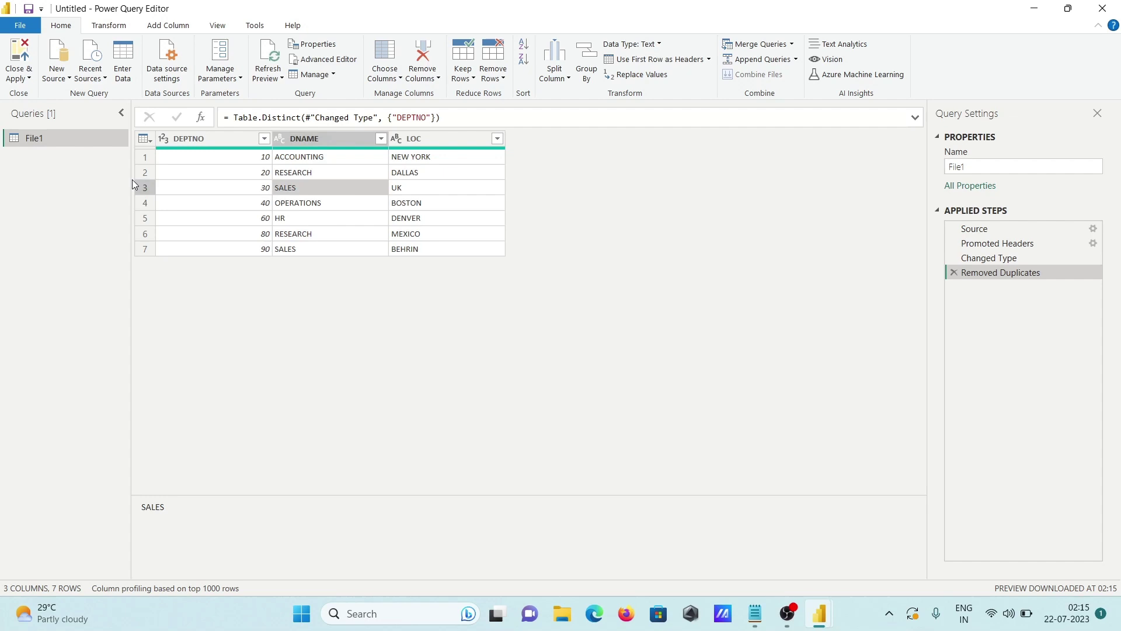
left_click(66, 80)
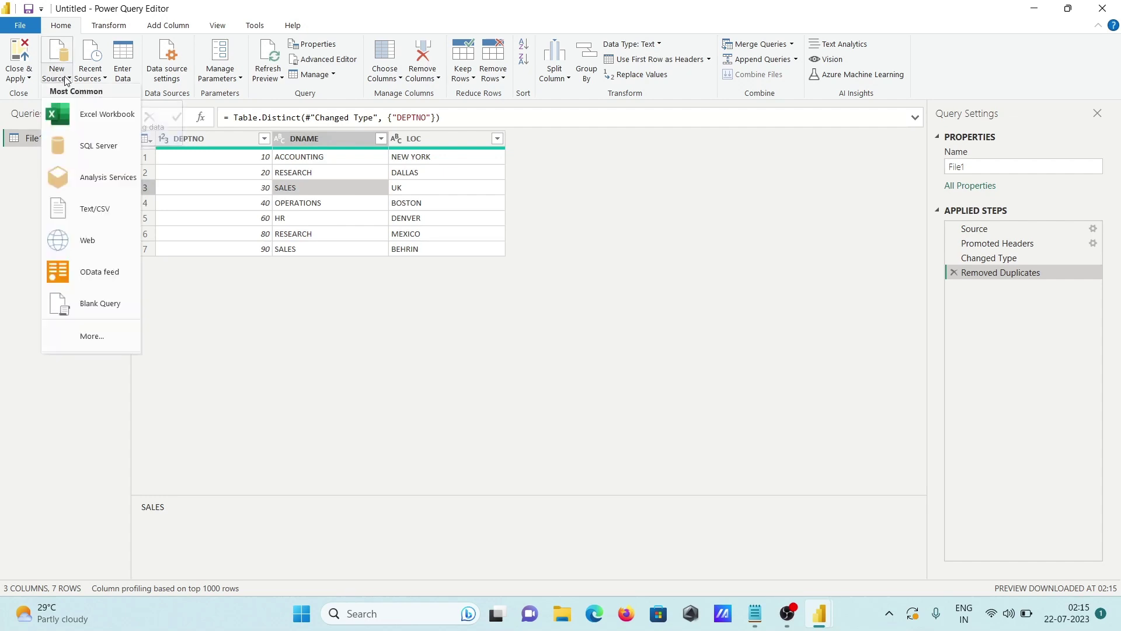
left_click(85, 215)
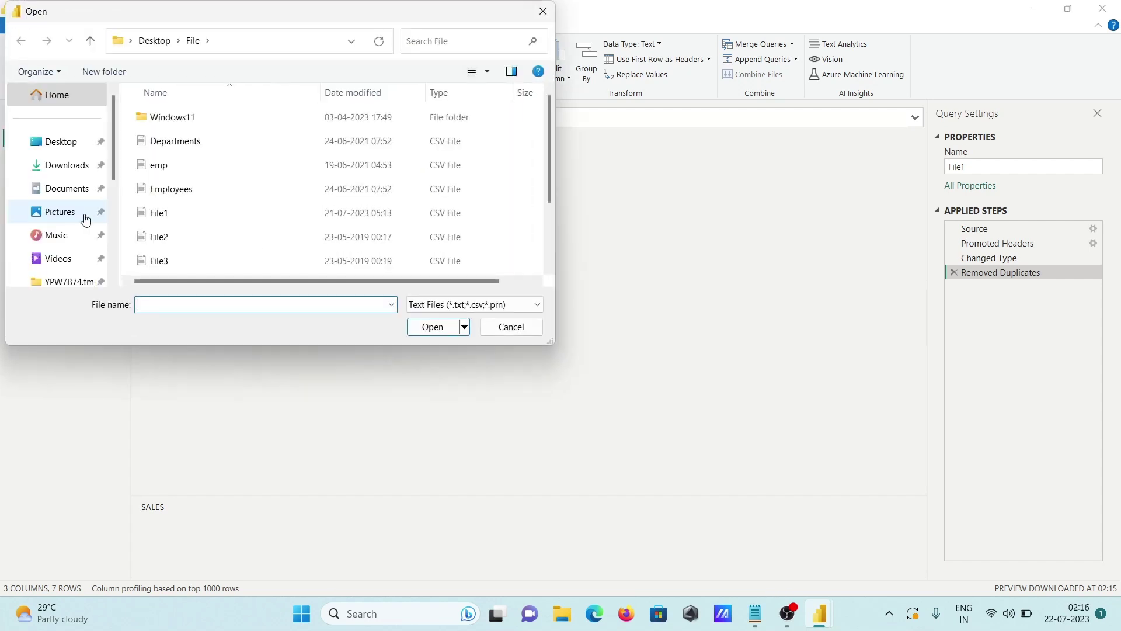
left_click(163, 195)
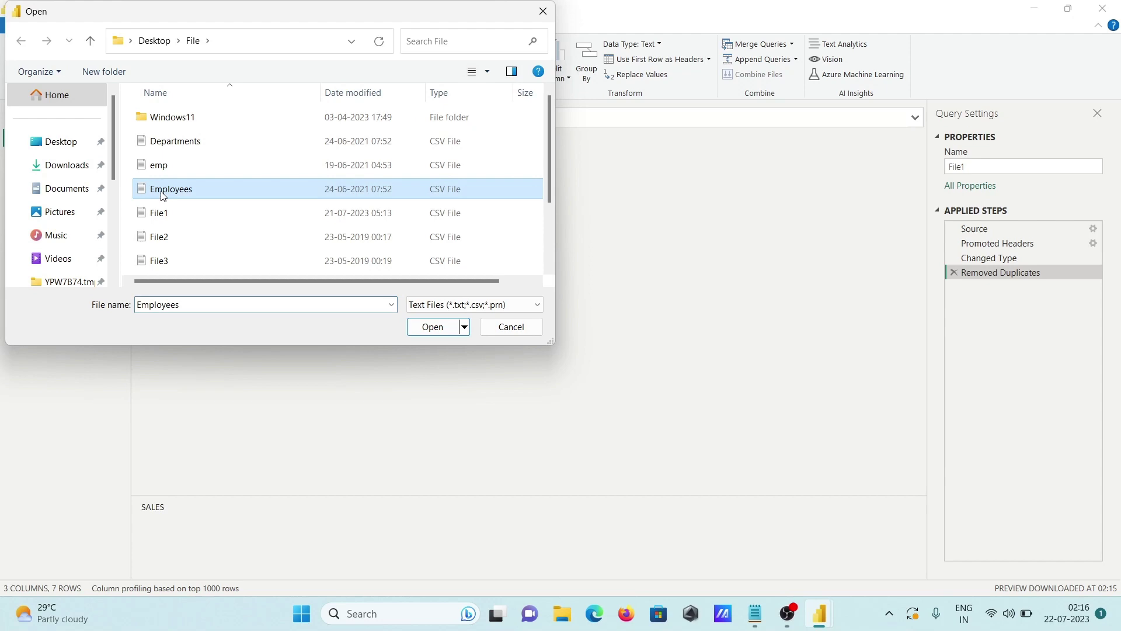
left_click(429, 328)
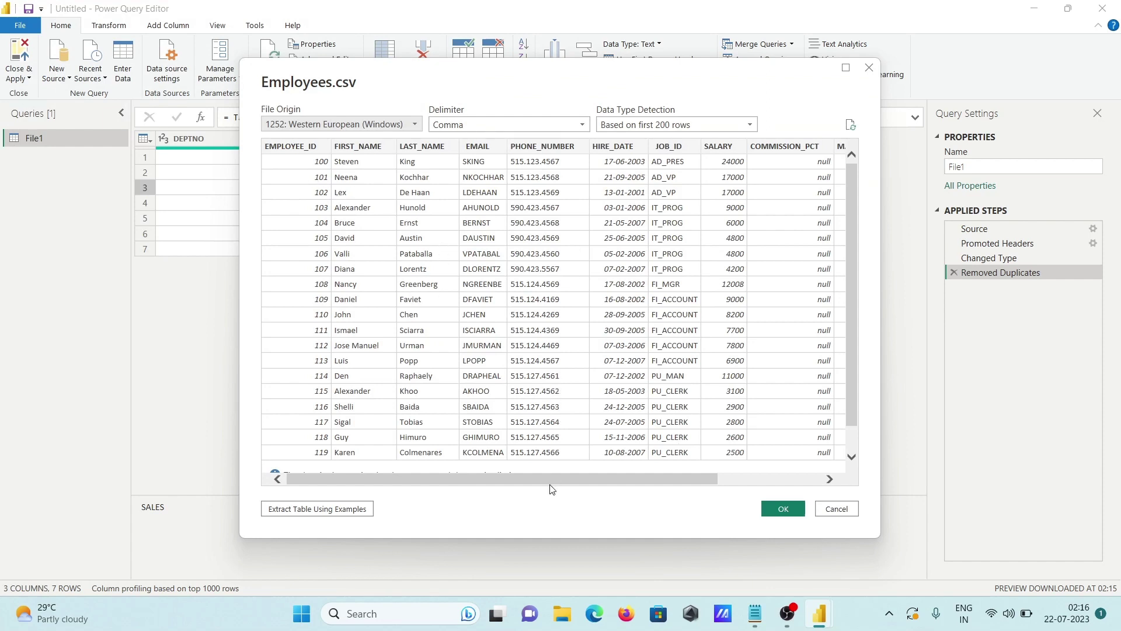
left_click_drag(549, 480, 695, 475)
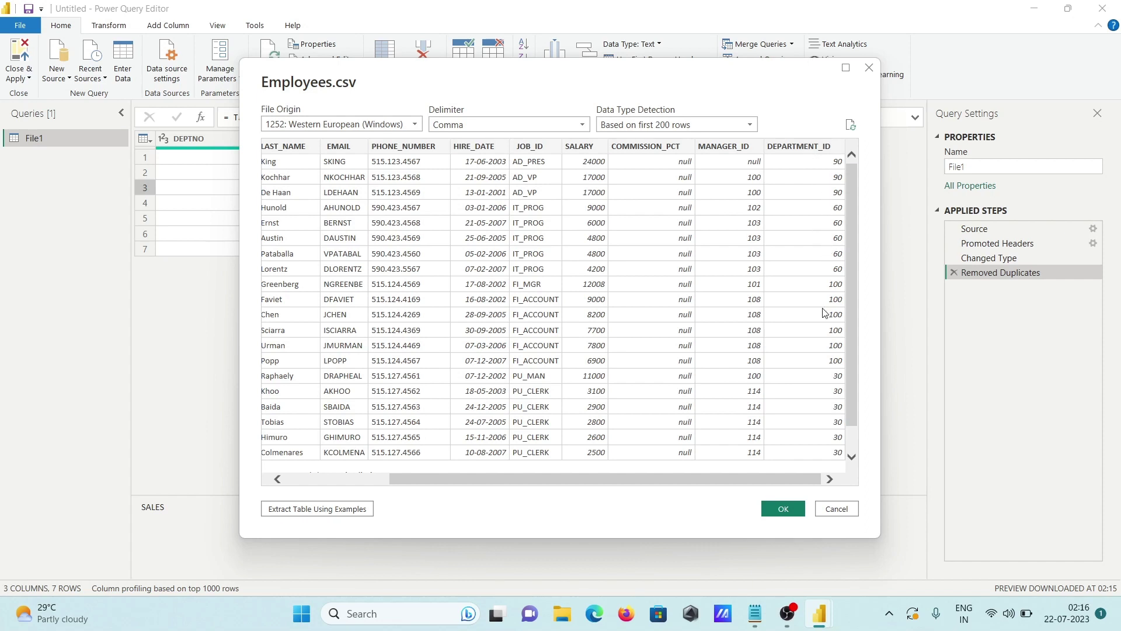
left_click(784, 509)
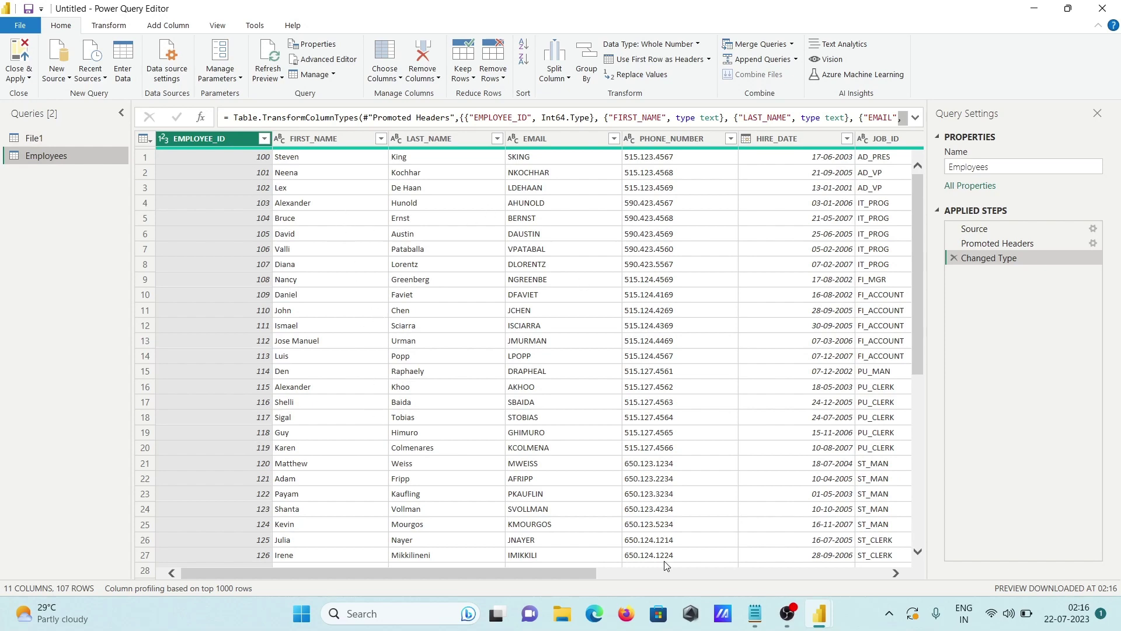
- Remove duplicate DEPARTMENT_ID rows from Employees, reducing 107 rows to 12
left_click_drag(580, 571, 902, 568)
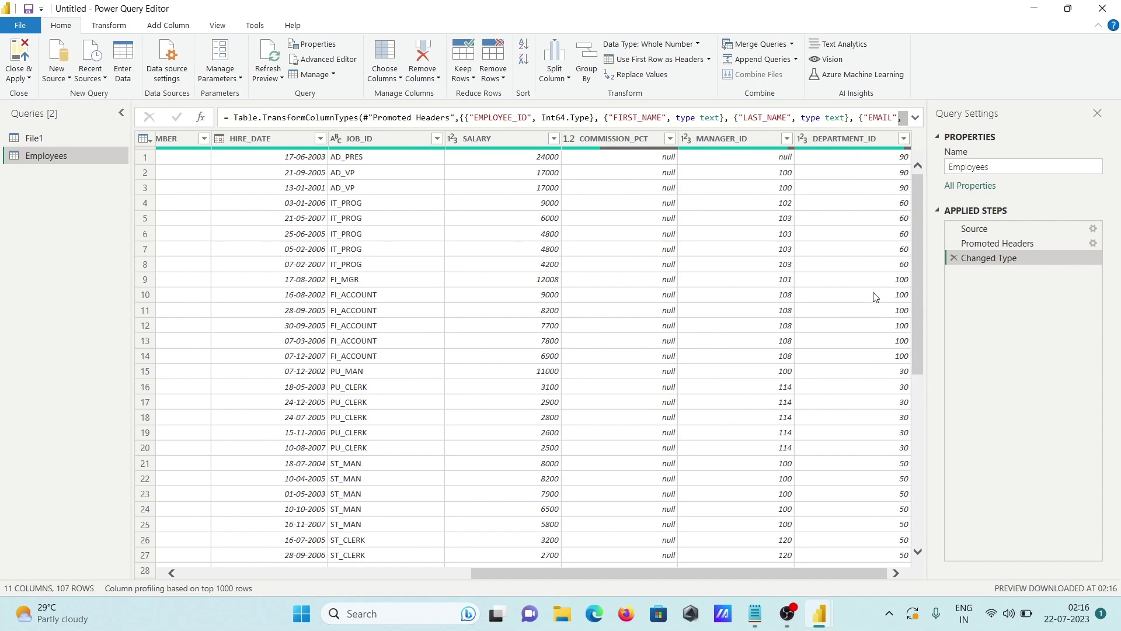
left_click(867, 138)
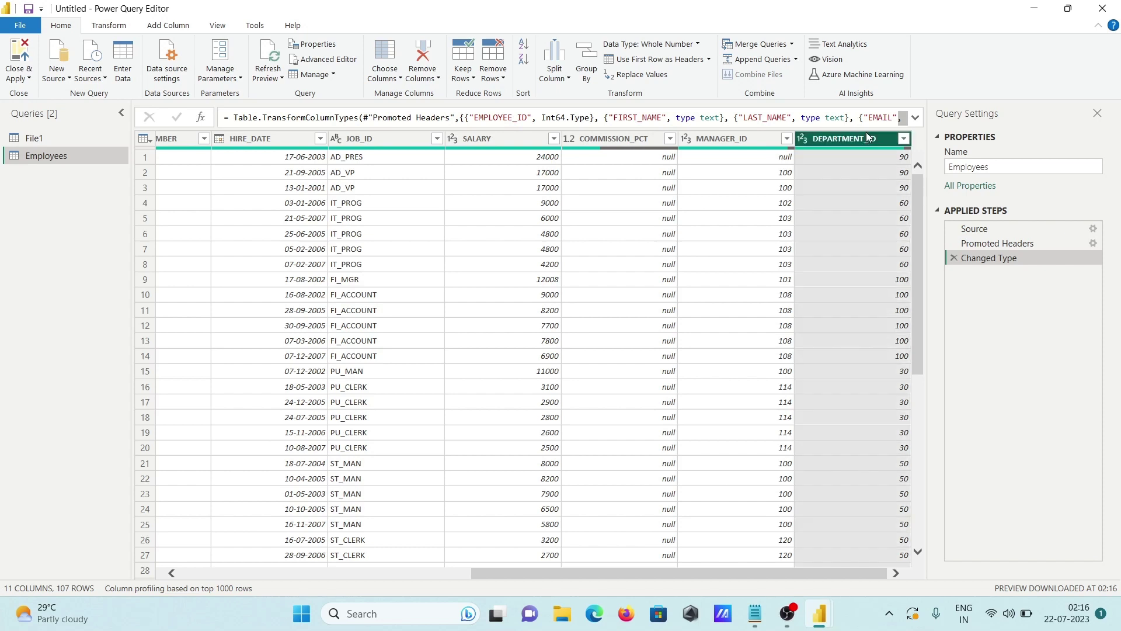
right_click(866, 132)
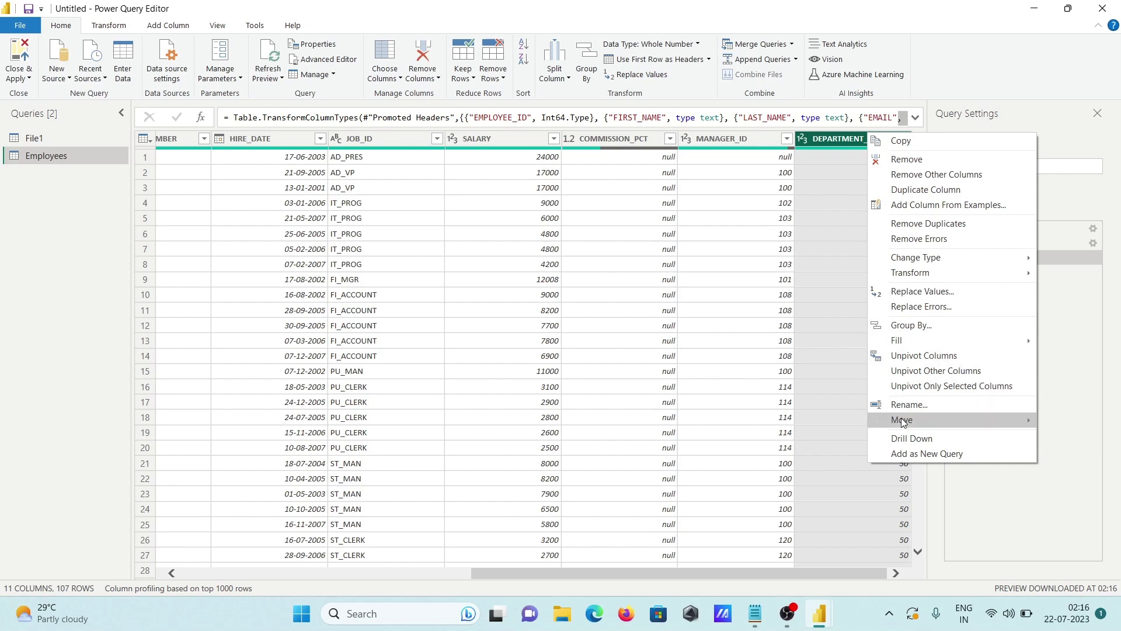
left_click(912, 223)
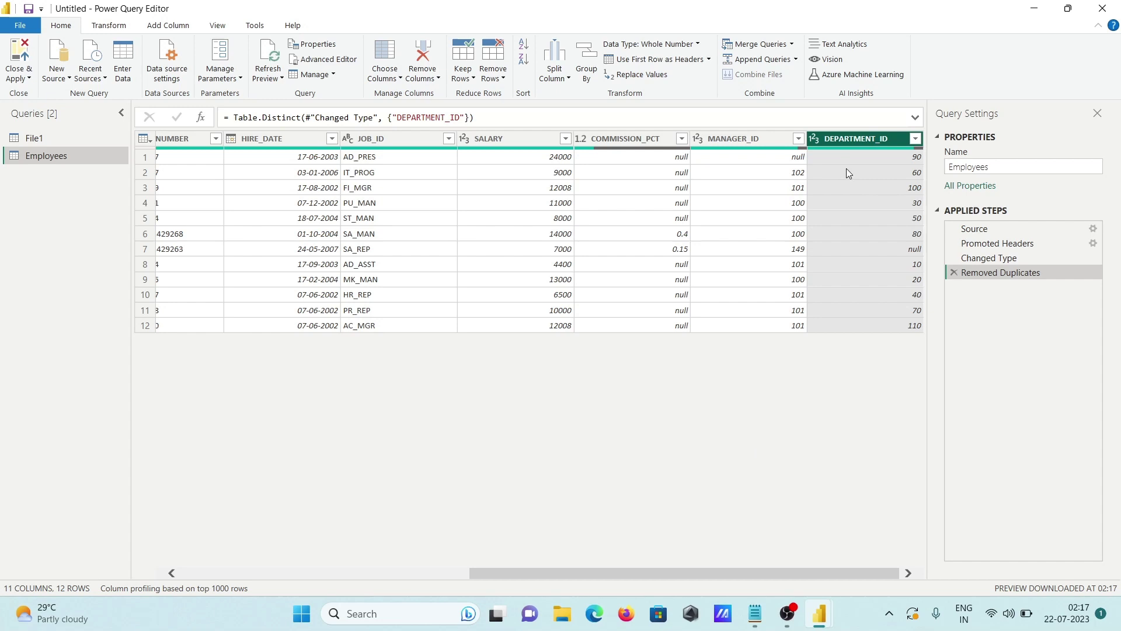
- Remove duplicate MANAGER_ID rows from Employees as Removed Duplicates1, leaving 5 rows
left_click(758, 138)
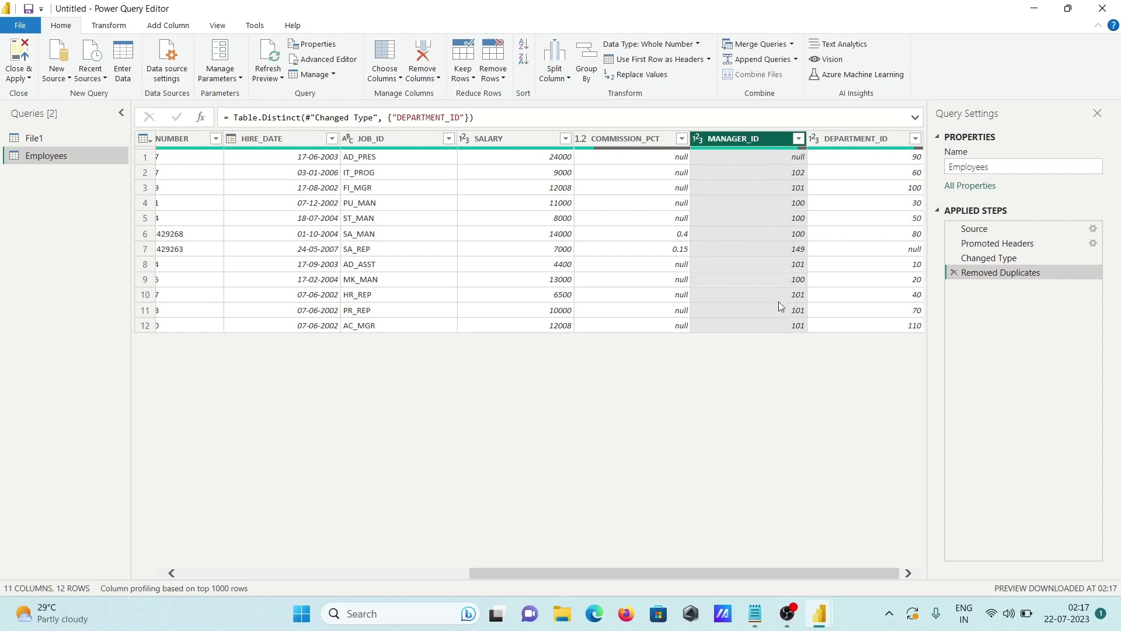
left_click(799, 139)
left_click(756, 140)
right_click(756, 140)
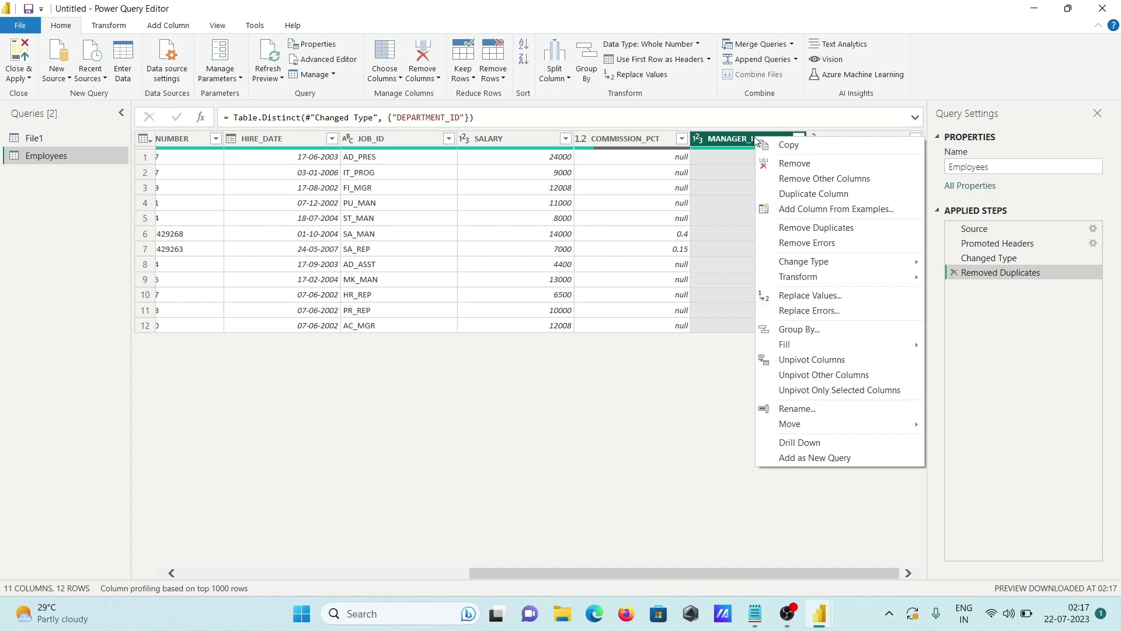
left_click(783, 229)
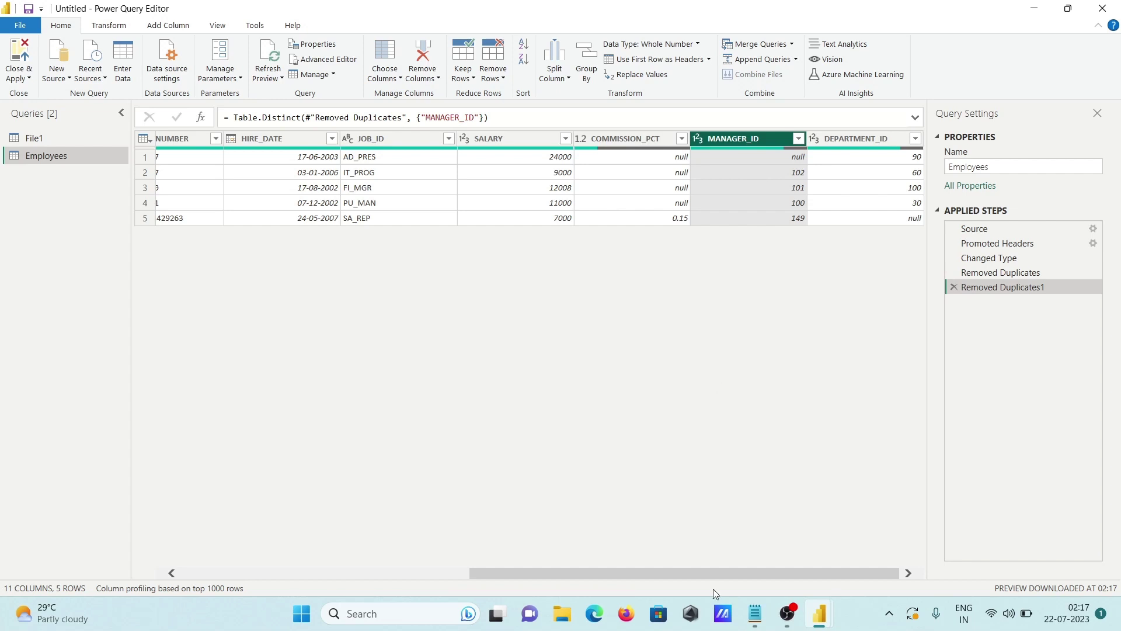
- Restore the Zedd note 'How to Remove Duplicate Records in Power BI' from the taskbar
left_click(754, 620)
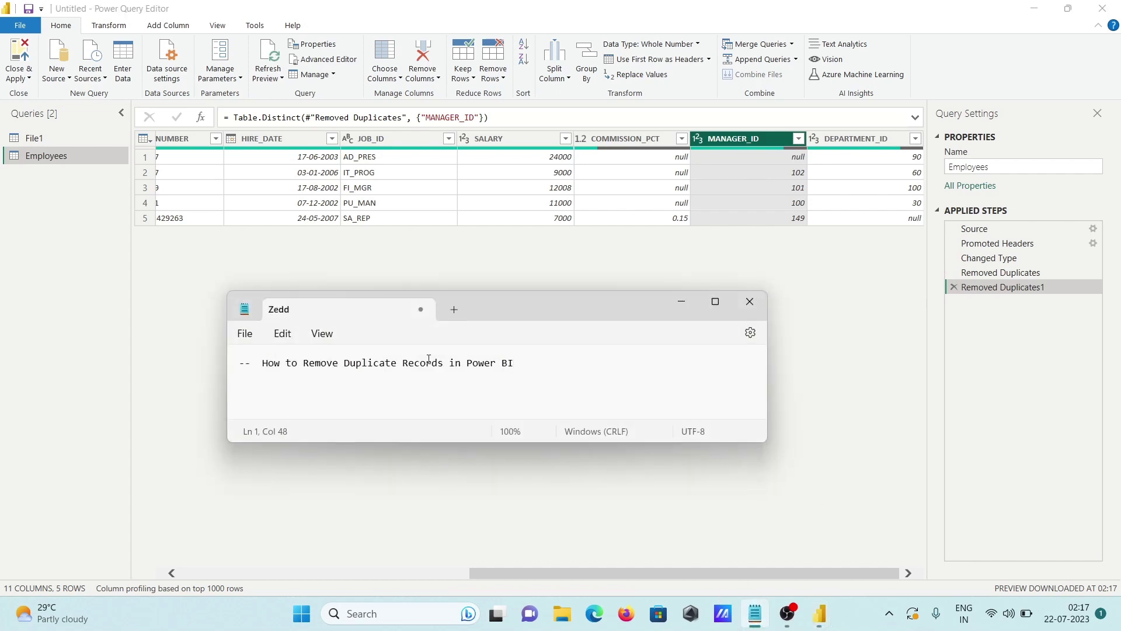